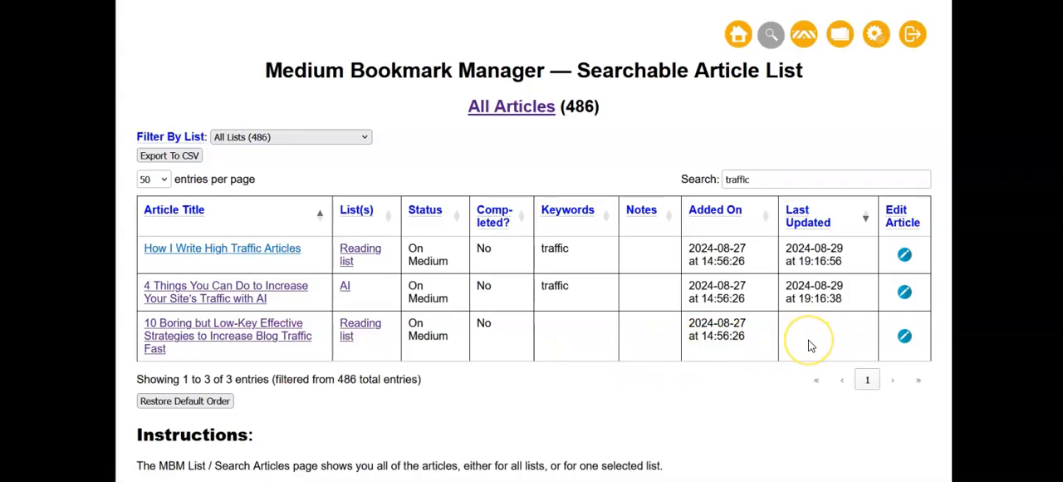
Open the article "10 Boring but Low-Key Effective Strategies to Increase Blog Traffic Fast" for editing and view its story on Medium.
left_click(904, 338)
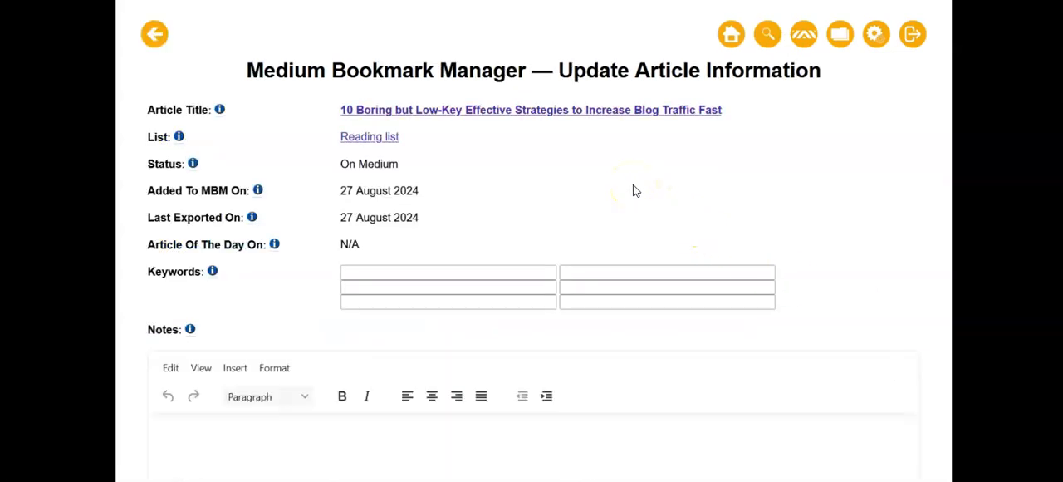
left_click(416, 112)
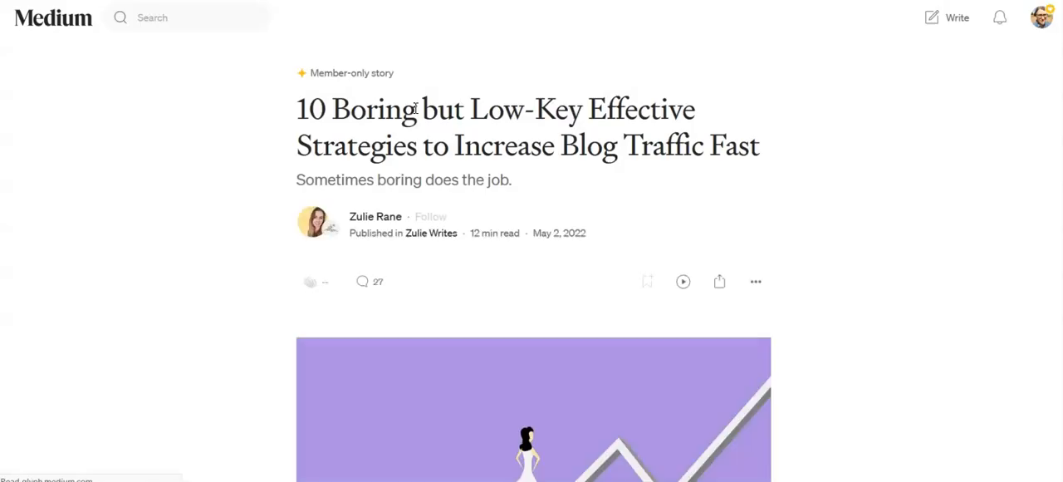
key("ctrl+w")
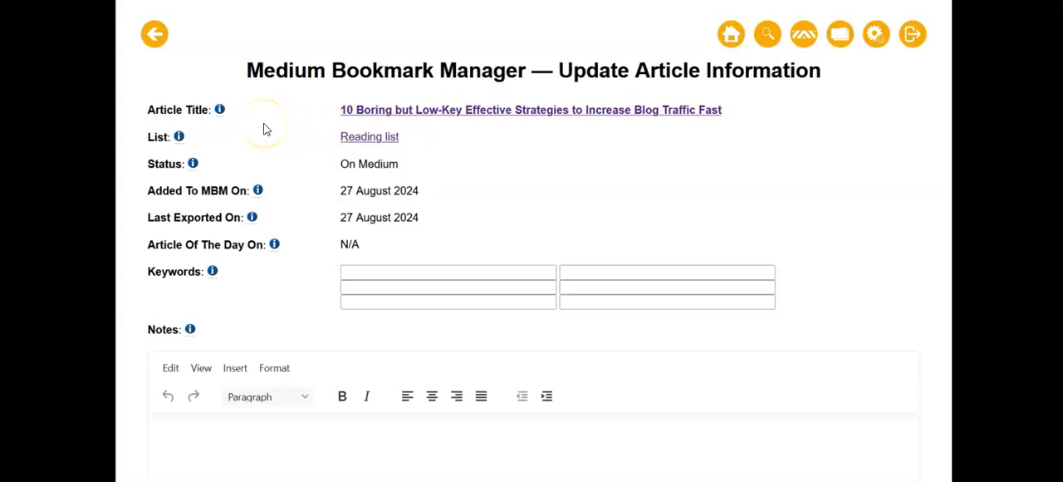
View the article's Reading list both on Medium and on MBM.
mouse_move(378, 137)
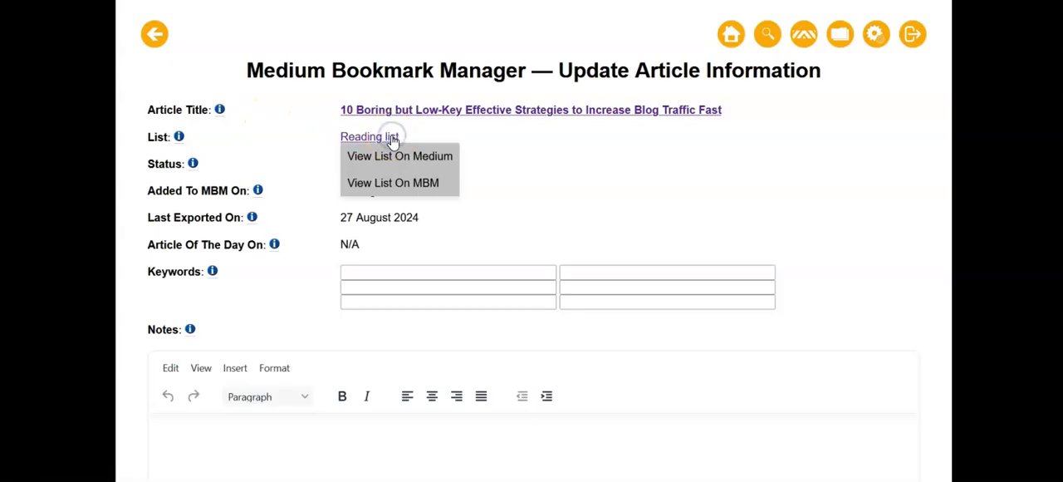
left_click(398, 157)
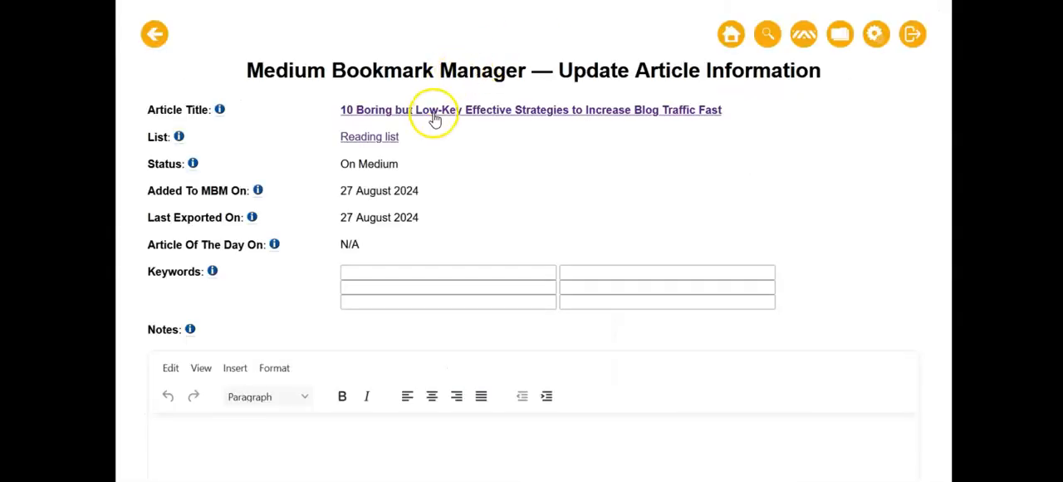
mouse_move(380, 141)
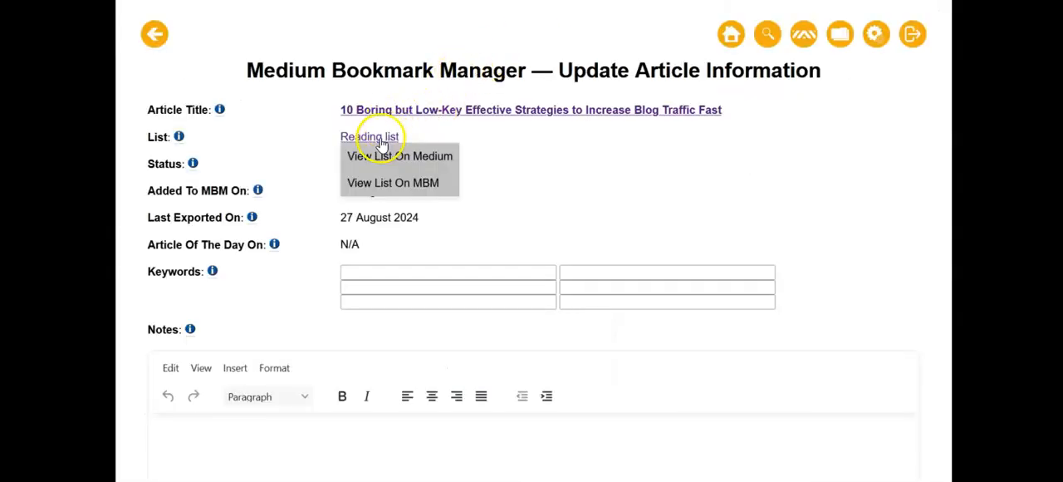
left_click(378, 183)
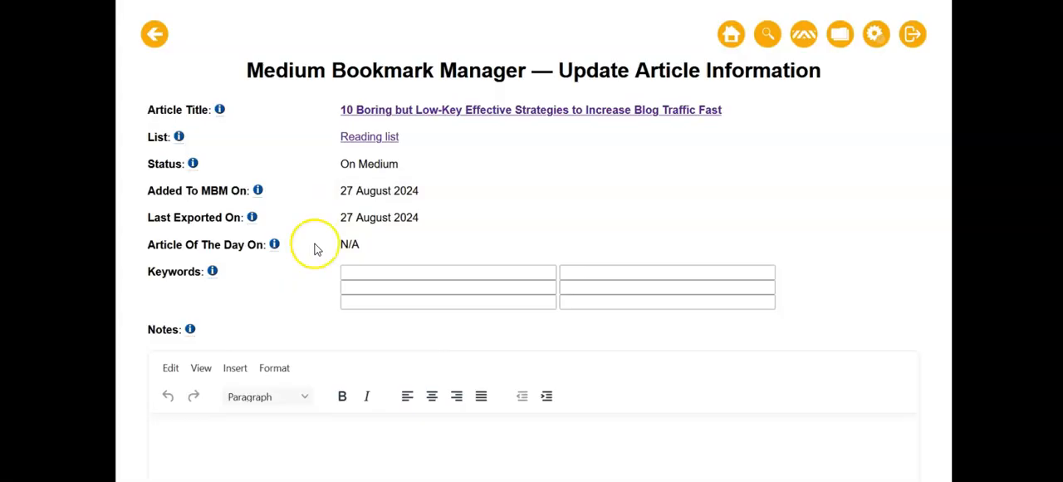
Set the article's first keyword to the suggested "traffic".
scroll(337, 261, "down", 2)
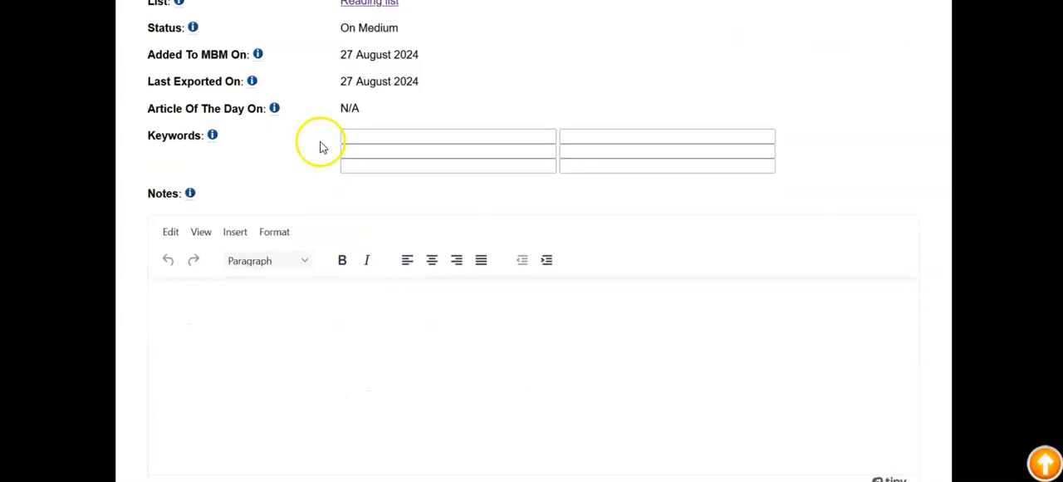
scroll(336, 314, "down", 3)
scroll(335, 317, "down", 3)
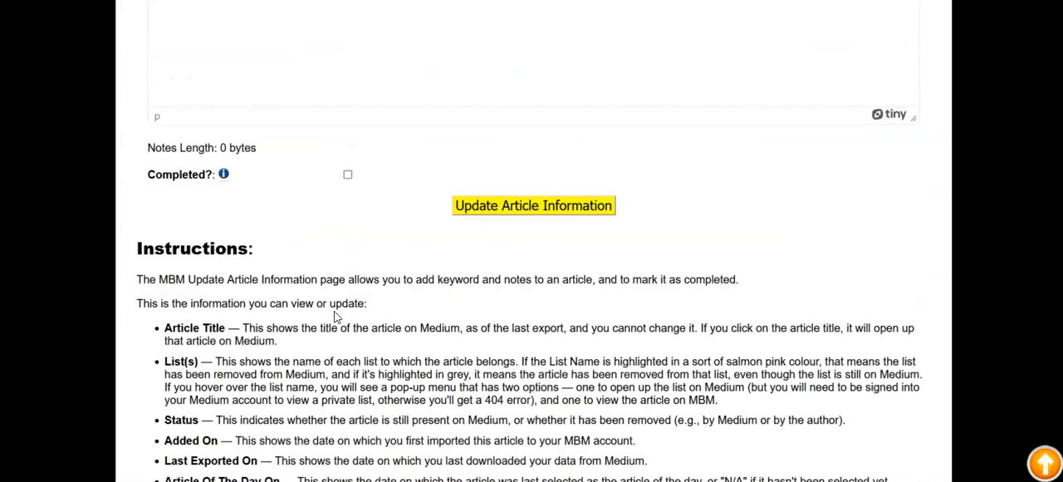
scroll(280, 197, "up", 1)
scroll(281, 199, "up", 3)
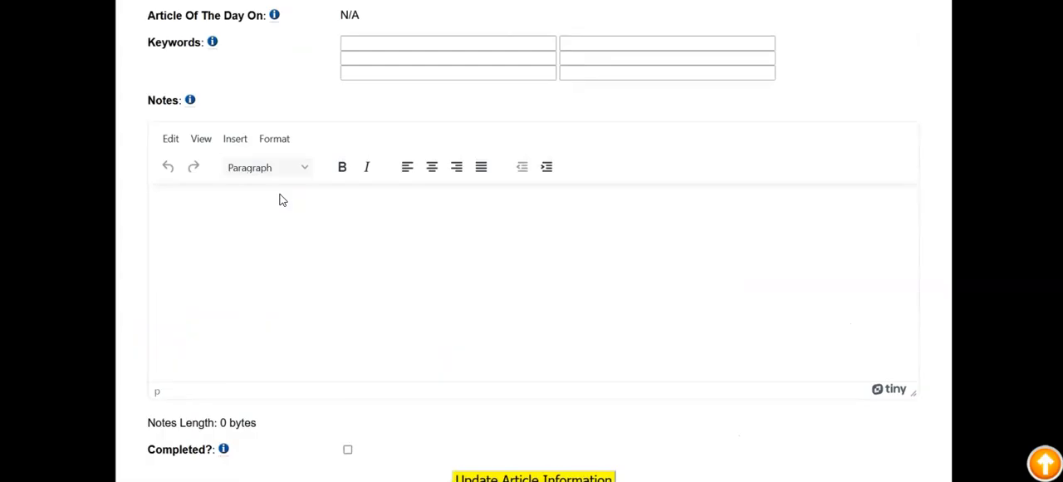
scroll(281, 199, "up", 3)
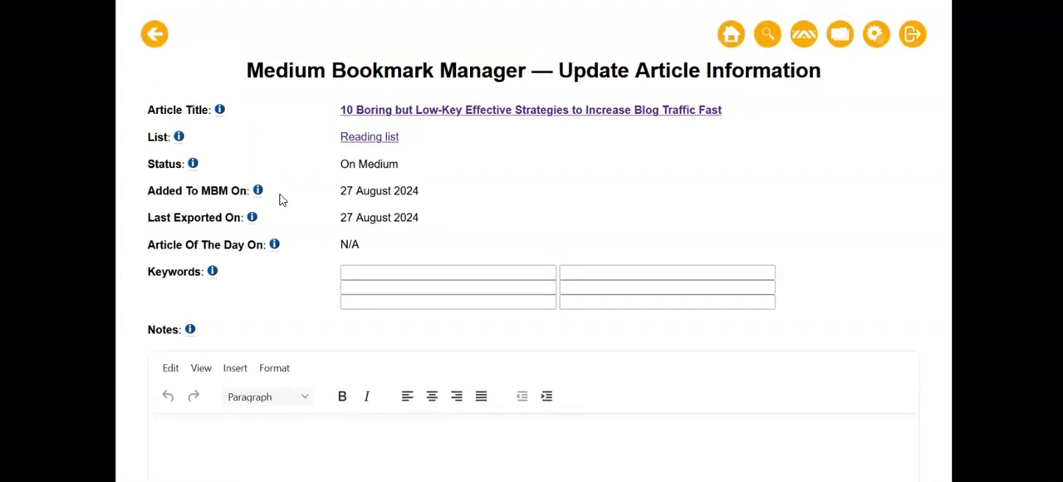
scroll(287, 247, "down", 1)
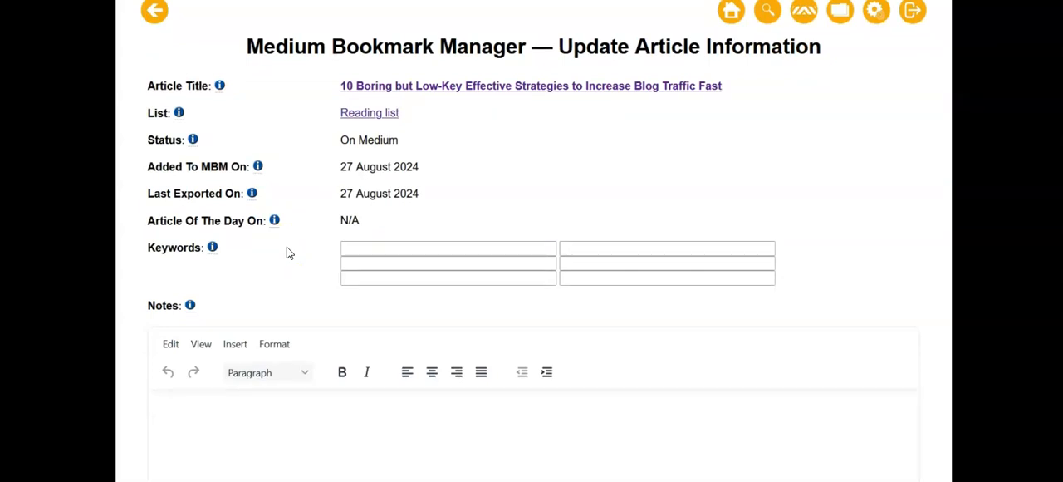
left_click(355, 247)
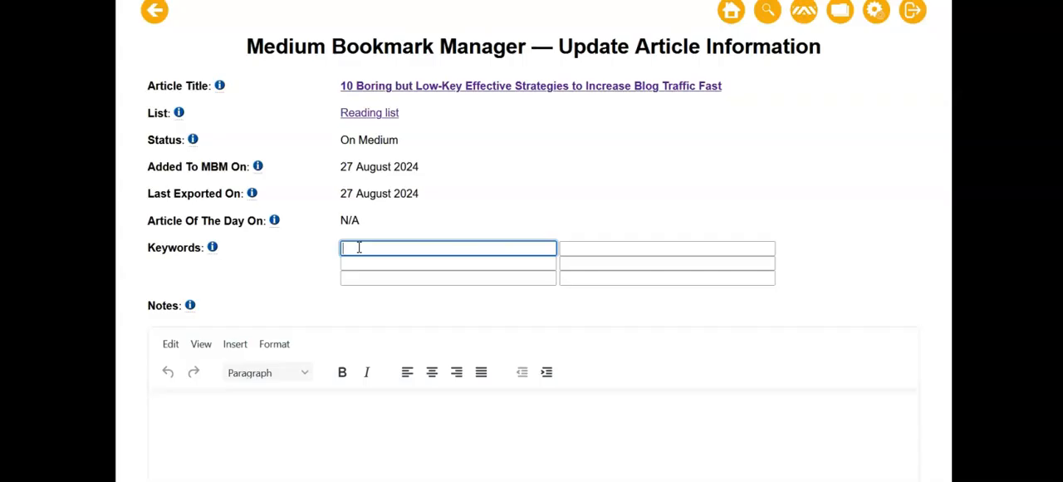
left_click(379, 246)
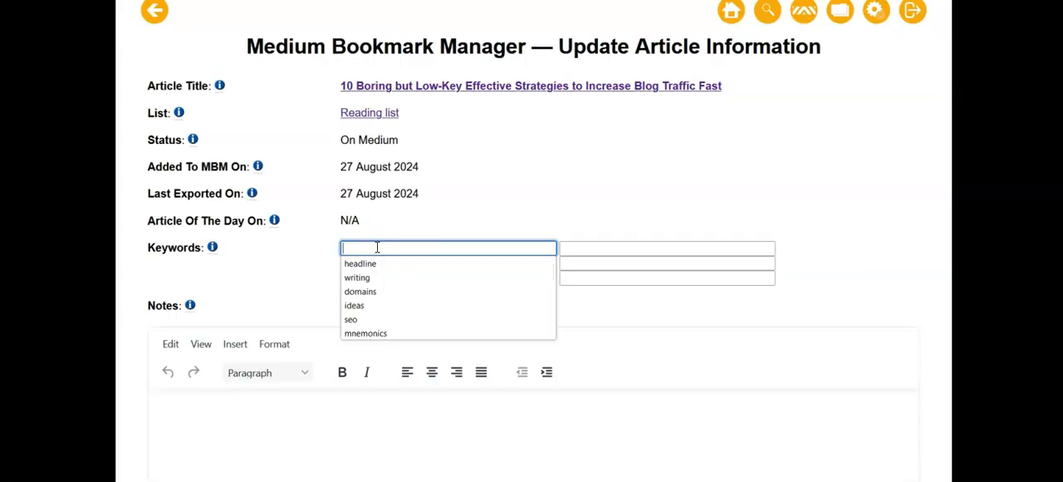
type("tr")
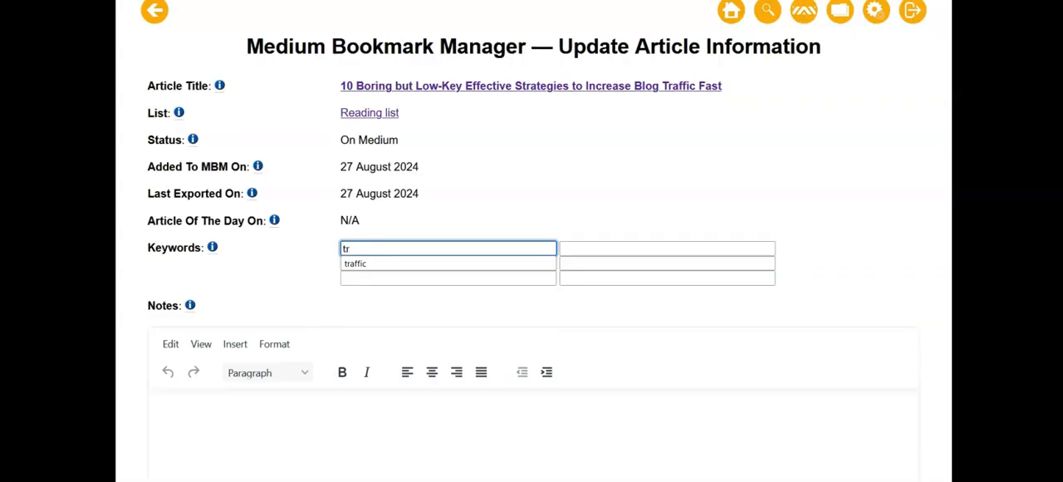
left_click(361, 265)
left_click(249, 273)
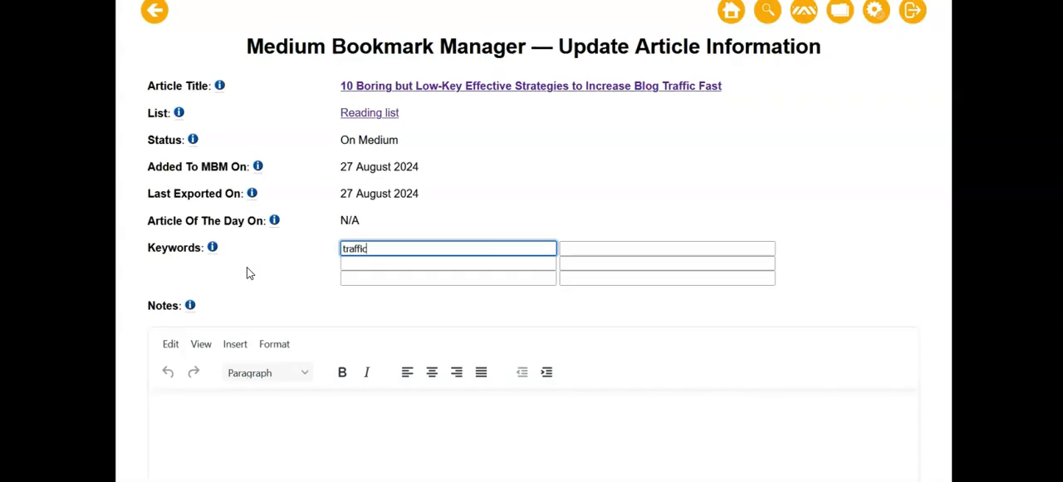
Examine the Notes editor's formatting options and paragraph styles.
scroll(249, 273, "down", 4)
left_click(227, 182)
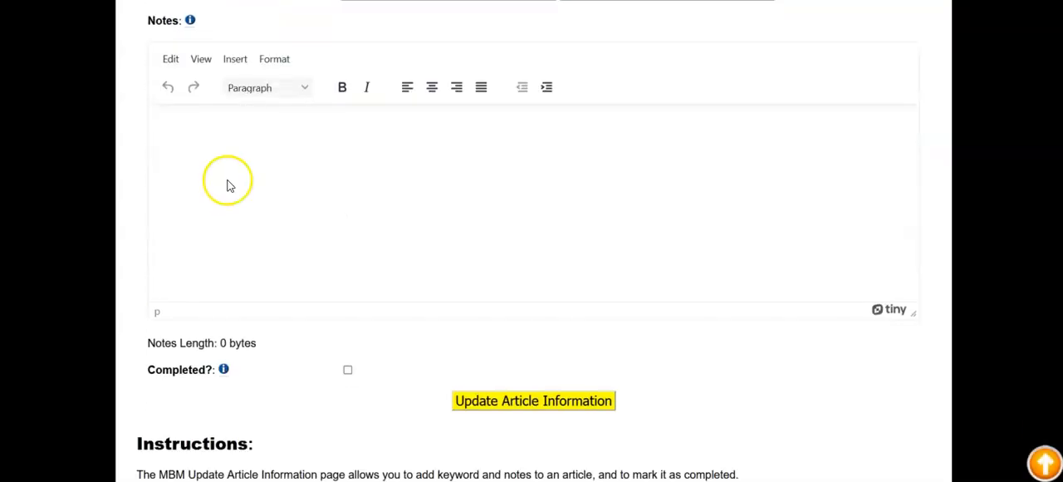
scroll(228, 182, "up", 3)
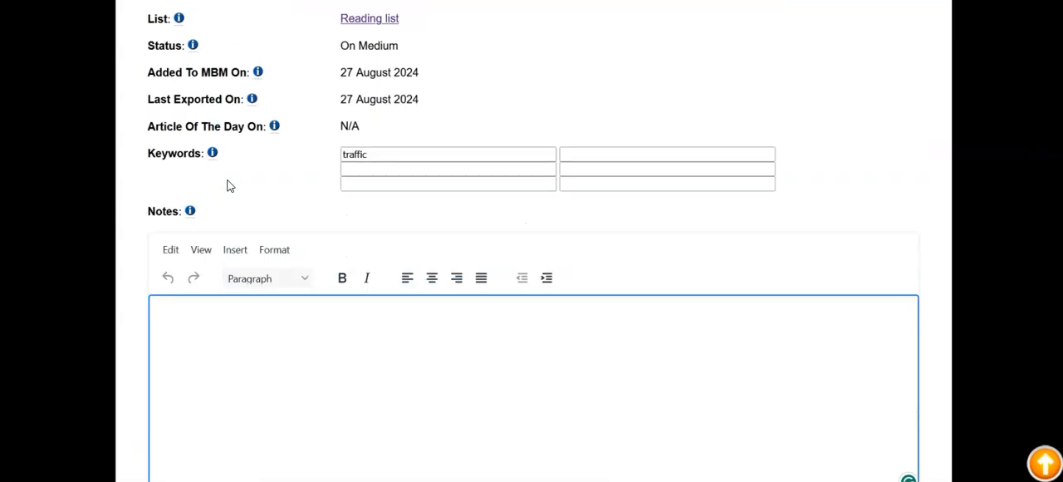
scroll(230, 186, "down", 2)
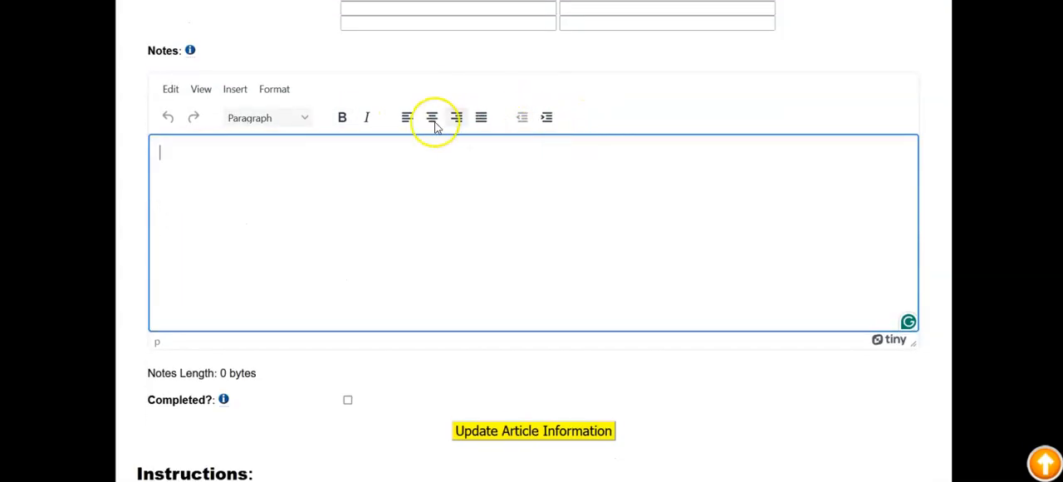
left_click(305, 120)
left_click(235, 175)
left_click(216, 180)
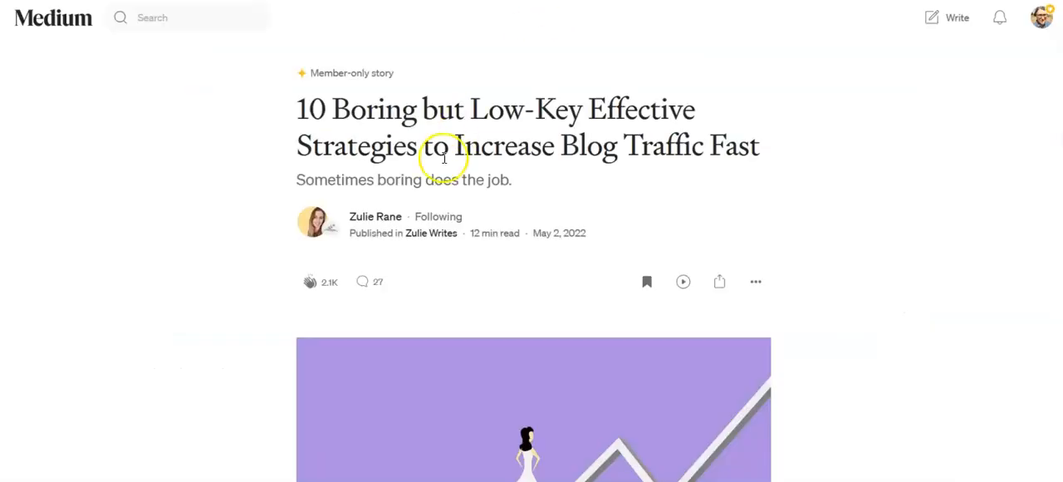
Copy the ten numbered strategies from the Medium article's contents list and paste them into the Notes.
scroll(440, 170, "down", 12)
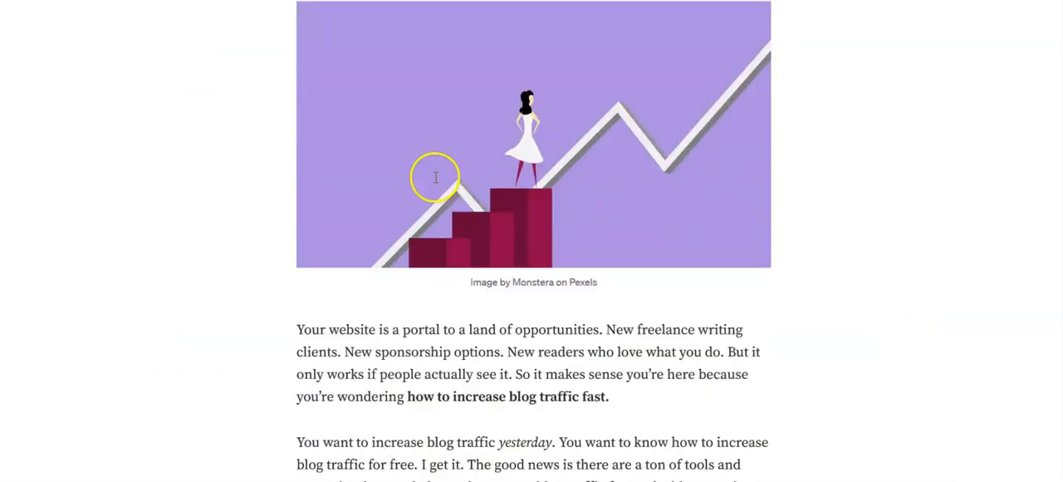
scroll(435, 183, "down", 3)
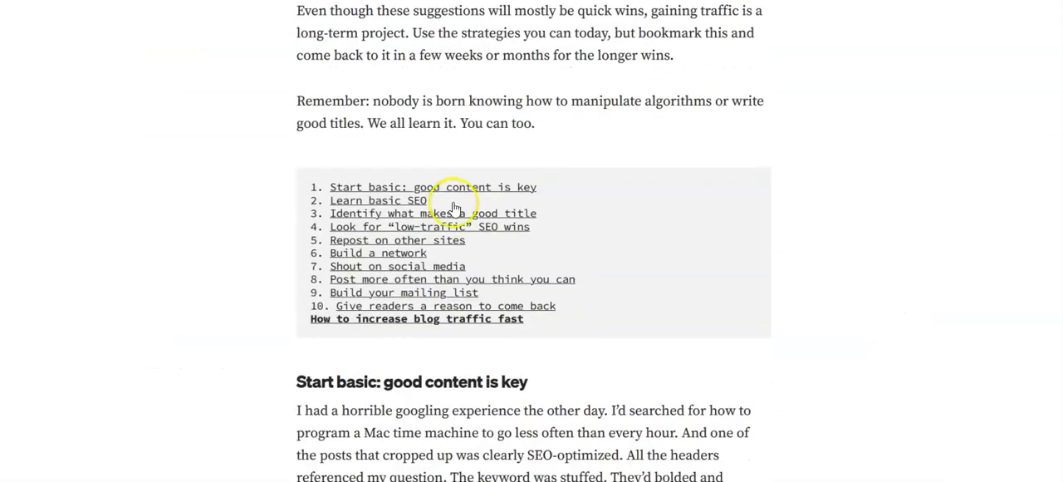
left_click(561, 308)
left_click_drag(561, 307, 306, 191)
key("ctrl+c")
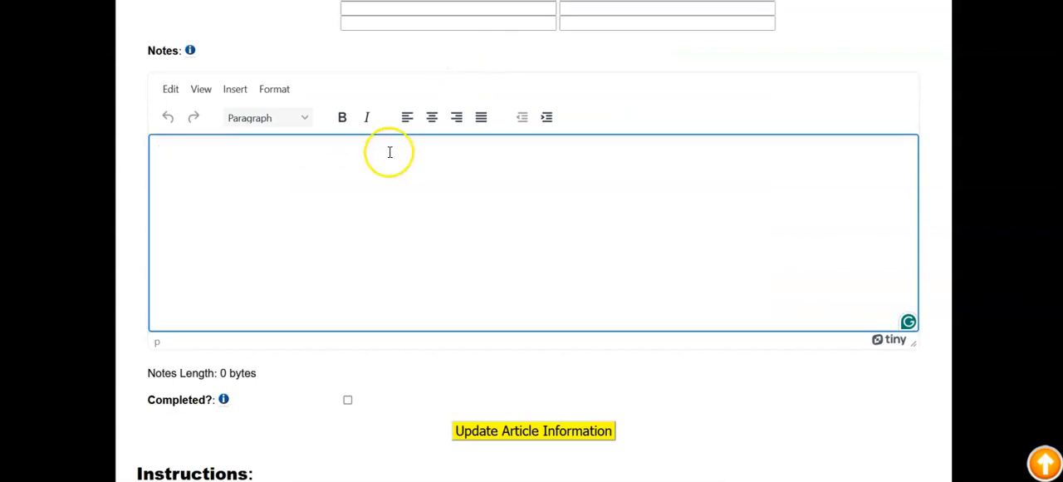
left_click(387, 154)
key("ctrl+v")
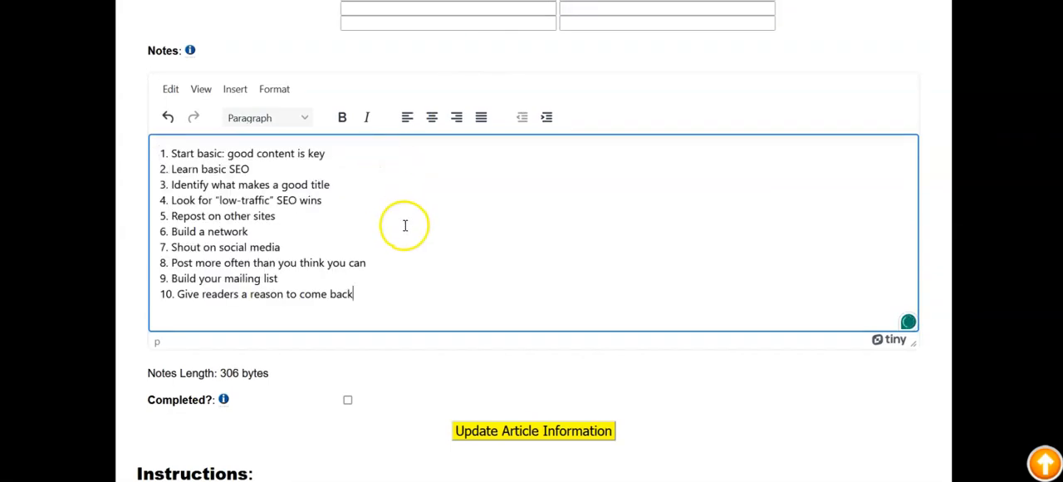
Save the updated article information, and undo that saved update.
scroll(404, 225, "down", 1)
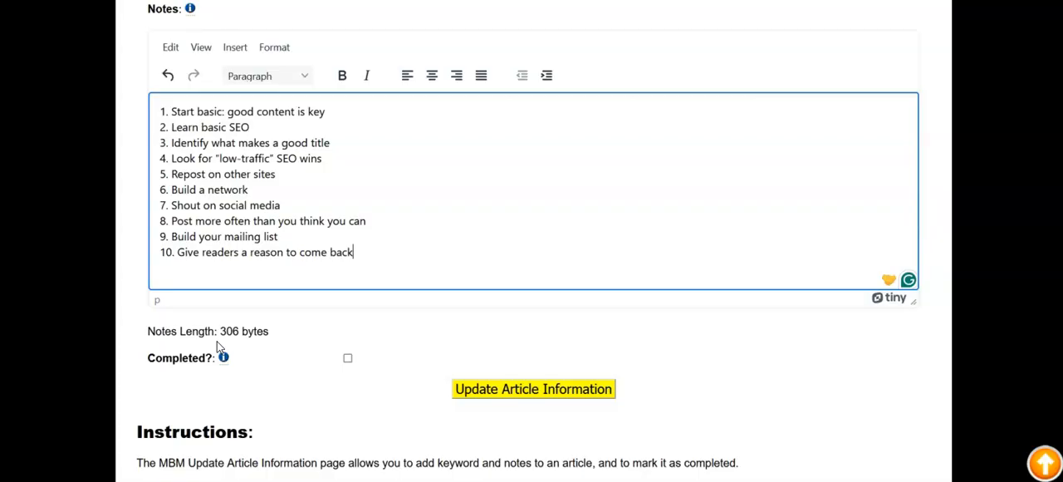
scroll(435, 301, "down", 1)
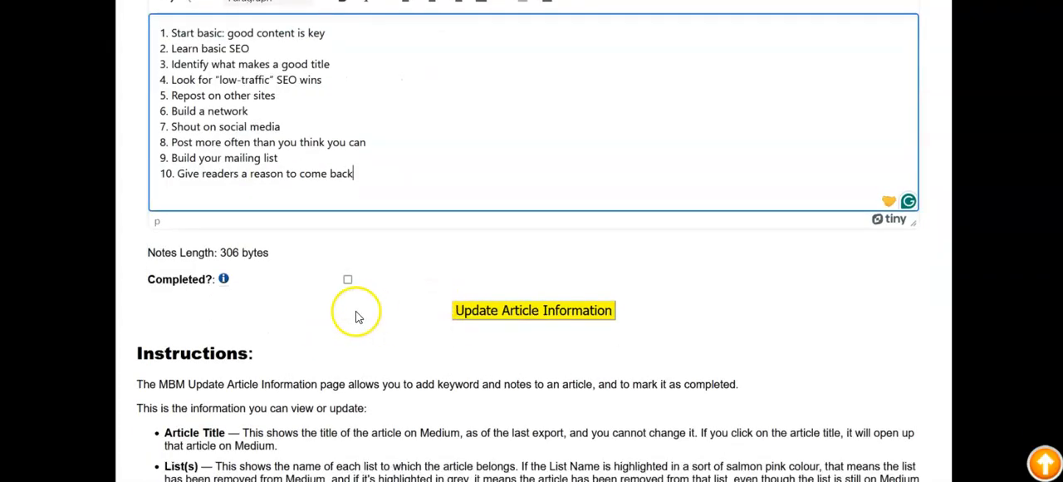
left_click(522, 319)
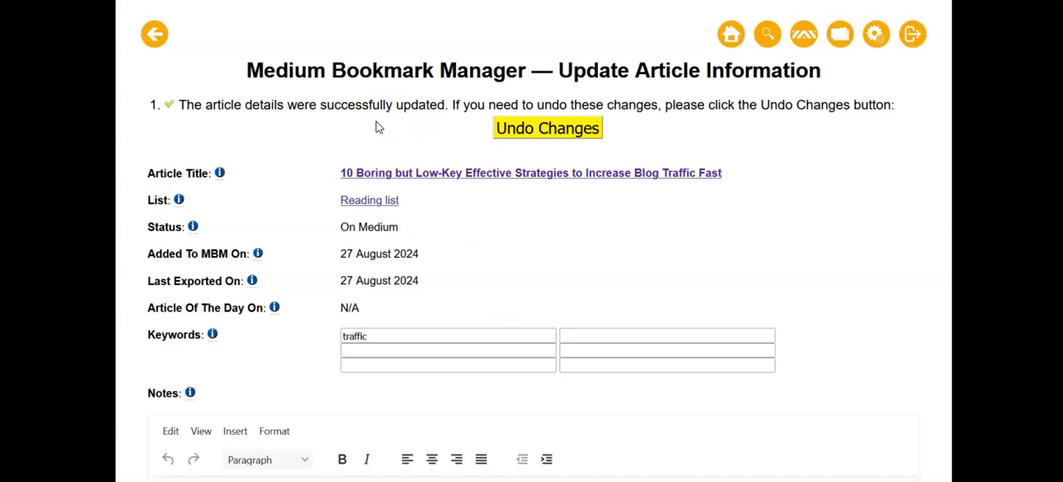
scroll(376, 127, "down", 1)
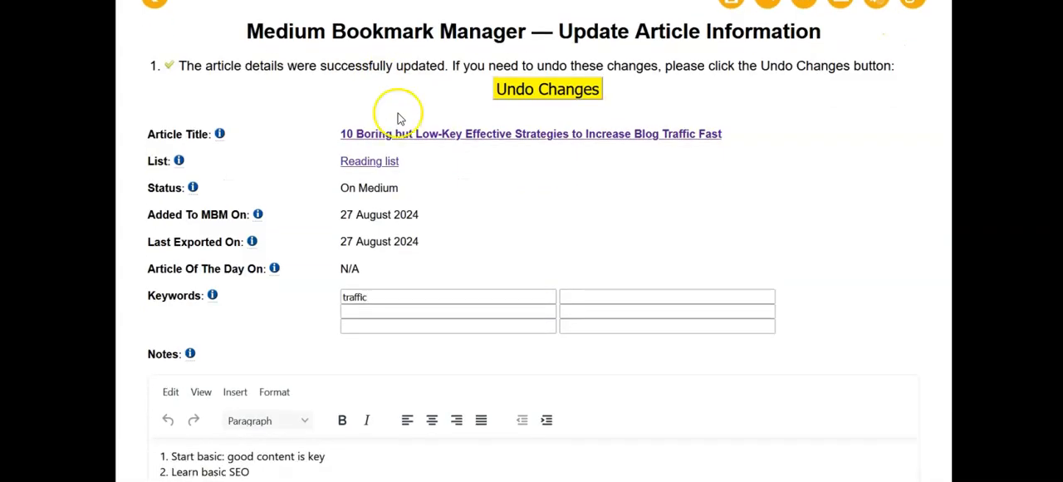
left_click(579, 93)
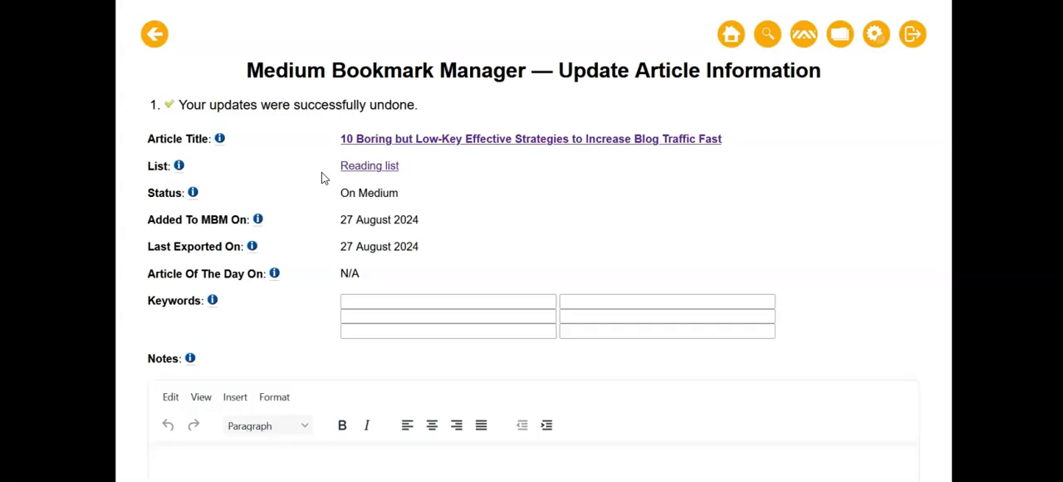
Set the article's first keyword to "traffic" again using the suggestion.
scroll(218, 227, "down", 1)
left_click(387, 192)
type("tr")
left_click(401, 212)
Paste the copied list of ten strategies into the Notes and save the article information.
left_click(376, 366)
key("ctrl+v")
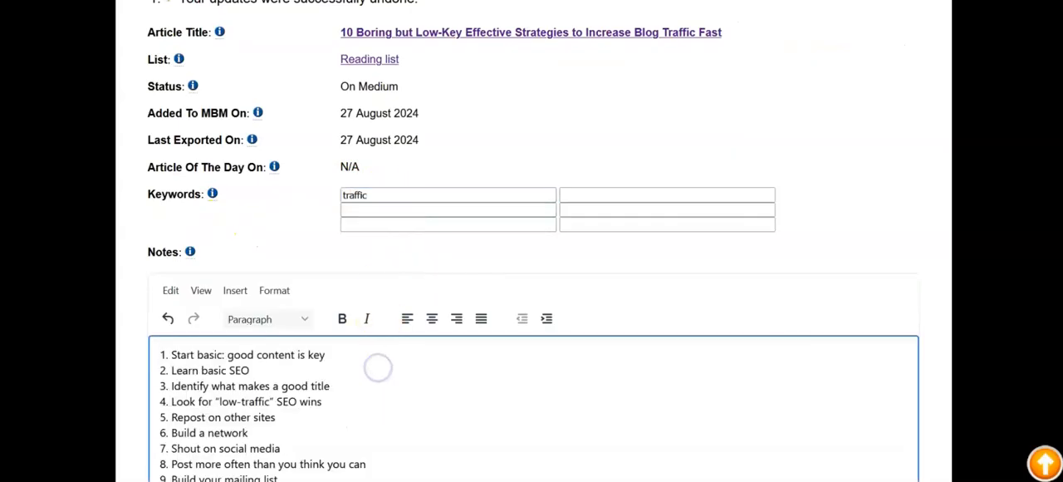
scroll(377, 370, "down", 3)
left_click(522, 281)
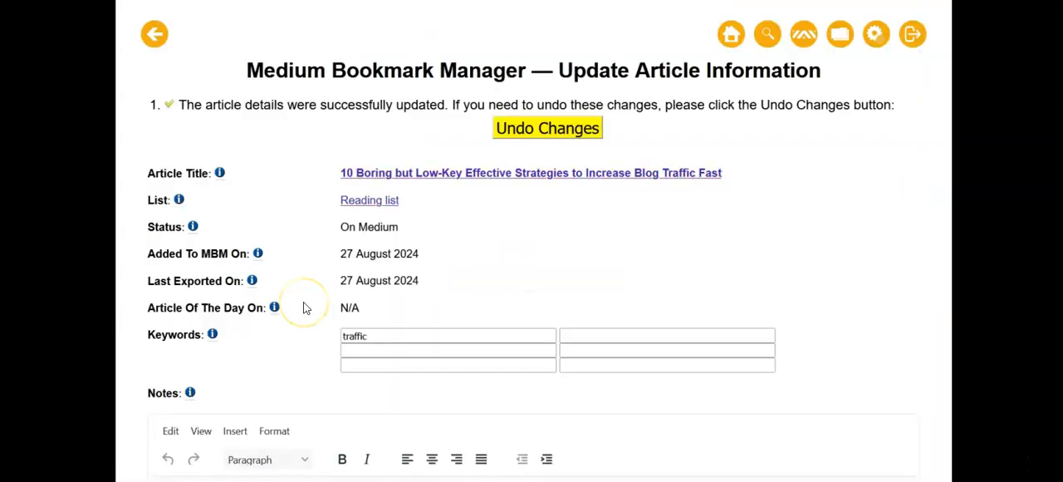
scroll(303, 308, "down", 5)
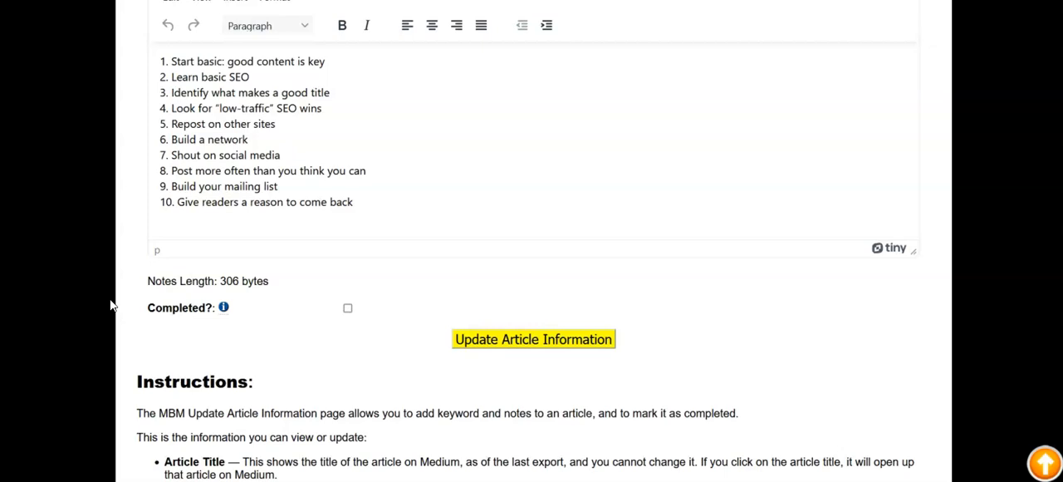
scroll(110, 306, "up", 1)
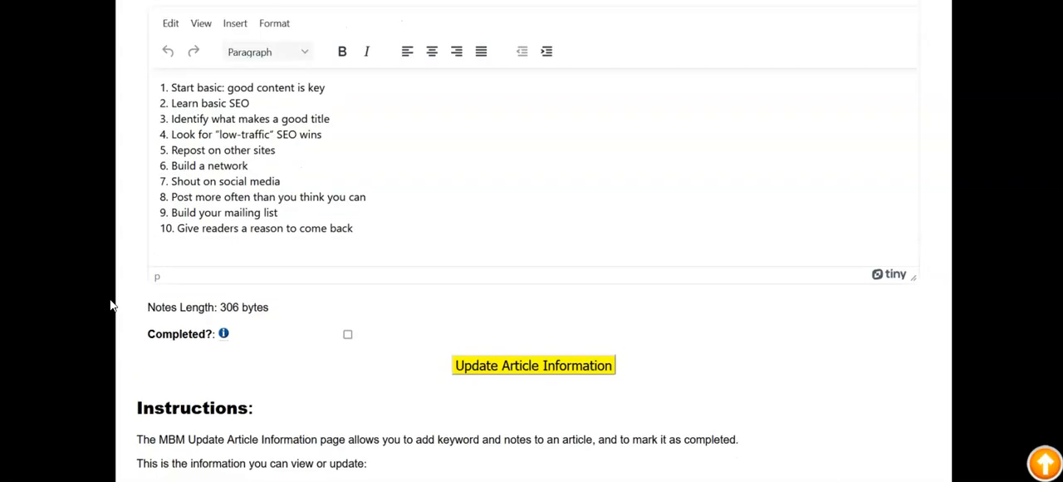
scroll(110, 306, "down", 5)
scroll(111, 306, "up", 4)
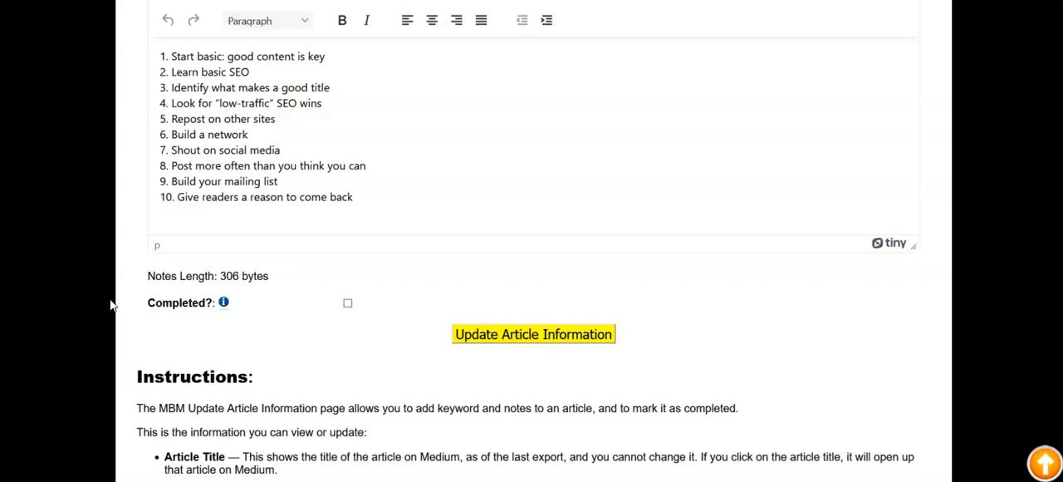
scroll(110, 305, "down", 3)
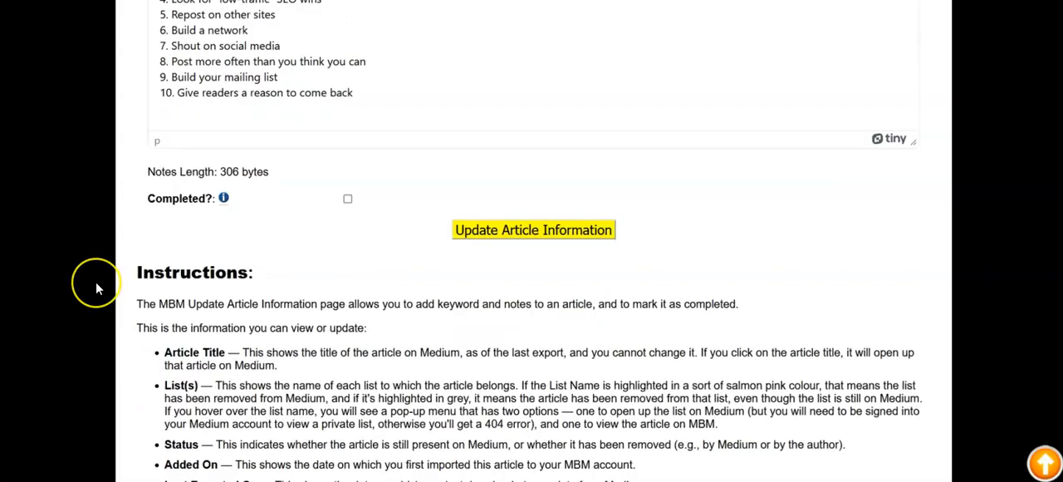
Mark the article as completed and save the updated article information.
scroll(96, 287, "up", 3)
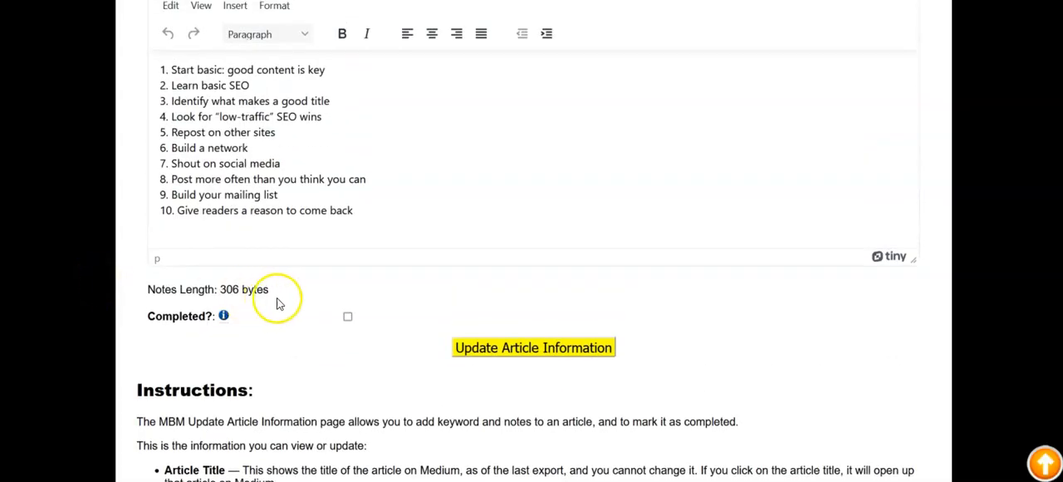
left_click(348, 318)
left_click(491, 349)
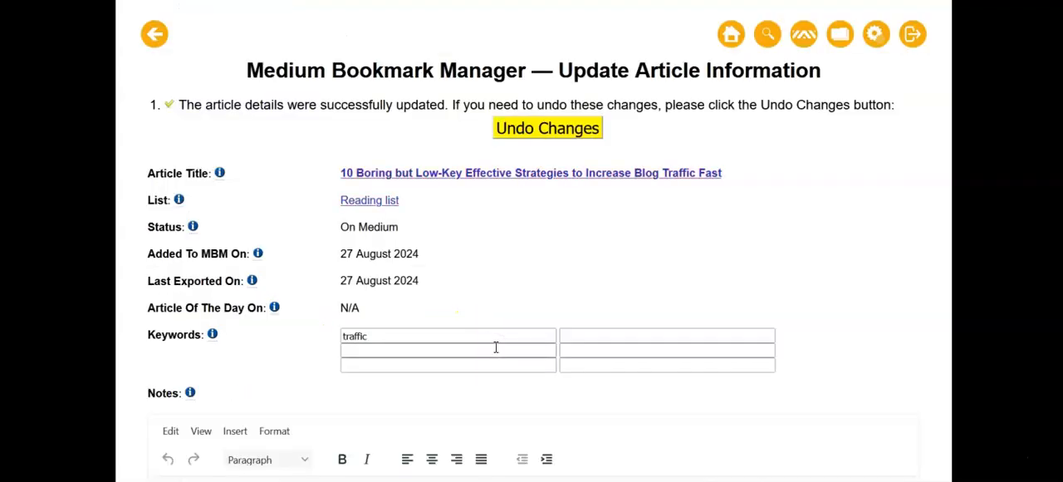
Return to the article list searched for "traffic" and reopen "10 Boring but Low-Key Effective Strategies to Increase Blog Traffic Fast" for editing.
scroll(387, 306, "down", 2)
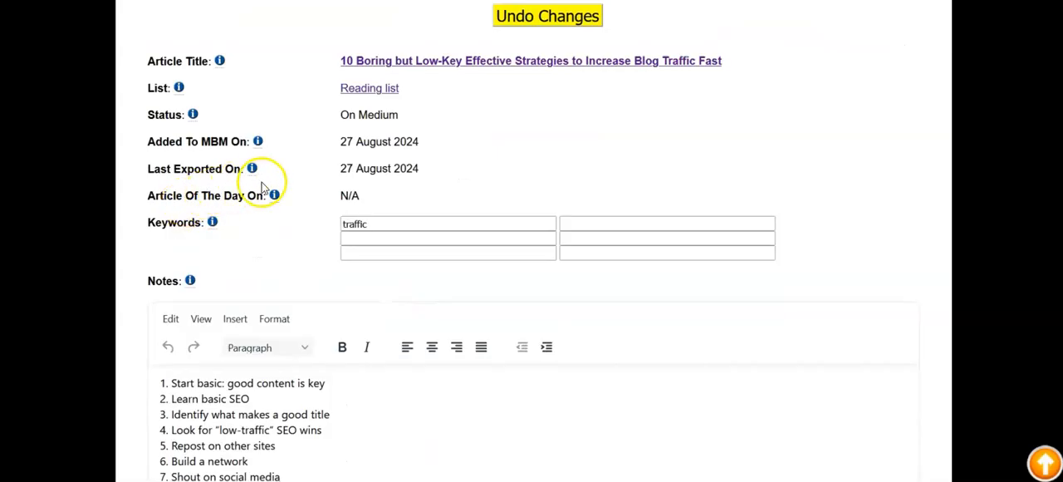
scroll(252, 216, "down", 2)
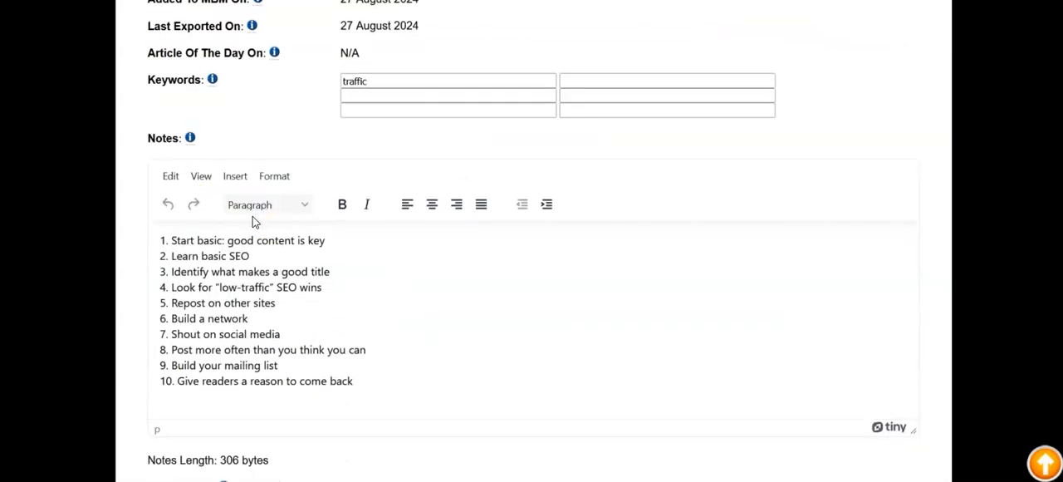
scroll(253, 215, "up", 5)
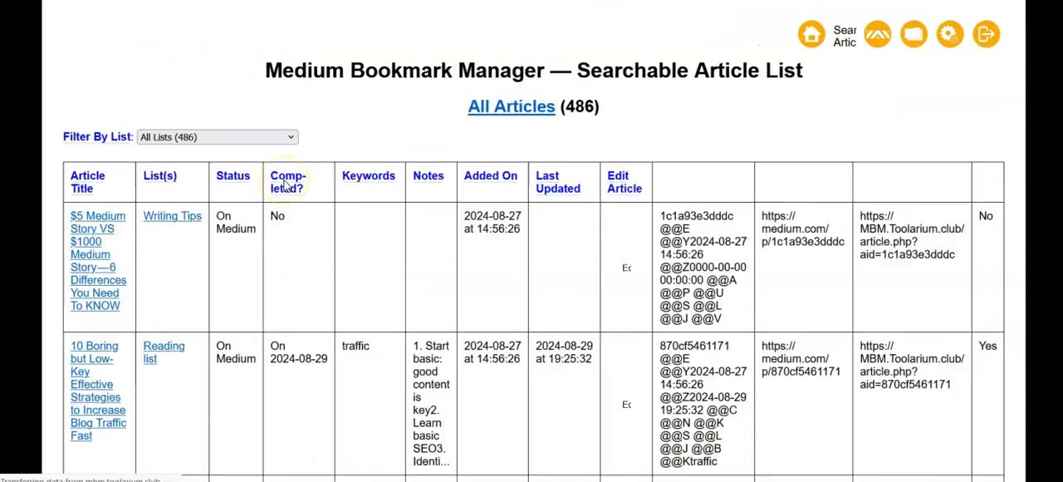
scroll(282, 184, "down", 3)
scroll(282, 185, "down", 1)
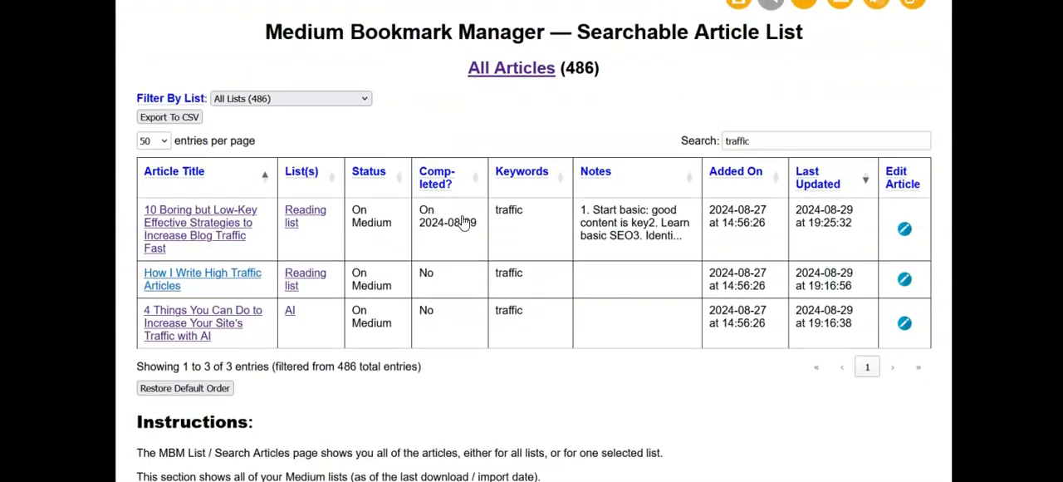
scroll(462, 220, "down", 1)
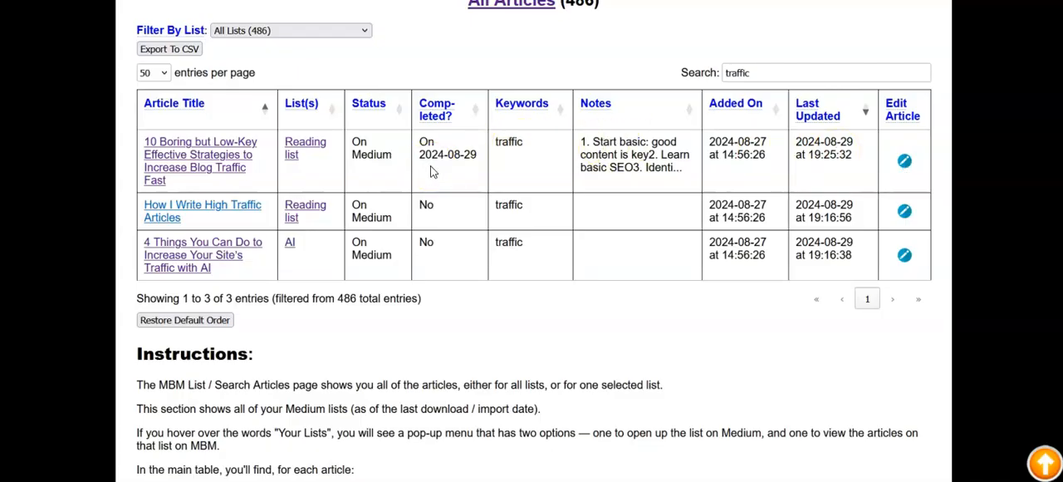
left_click(908, 163)
Clear the article's Completed flag and save the updated article information.
scroll(423, 229, "down", 6)
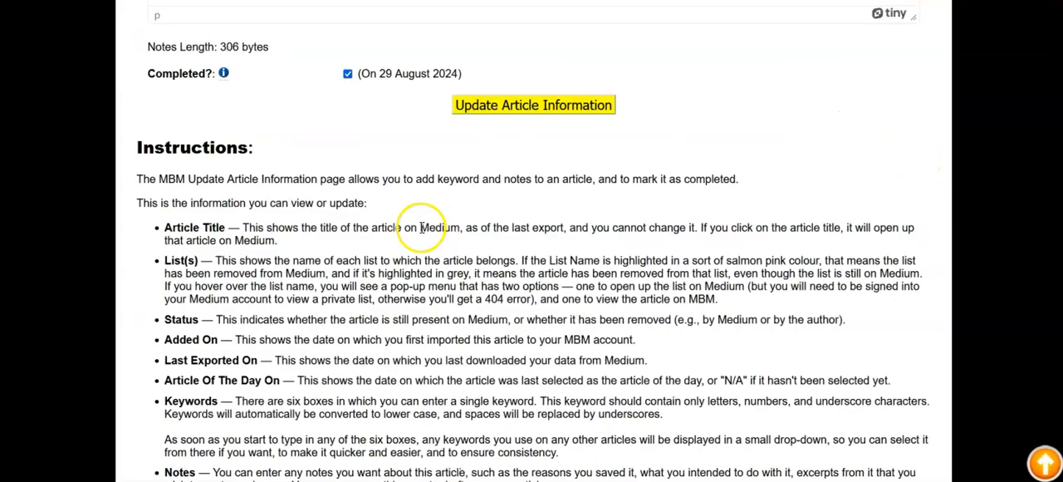
scroll(304, 111, "up", 2)
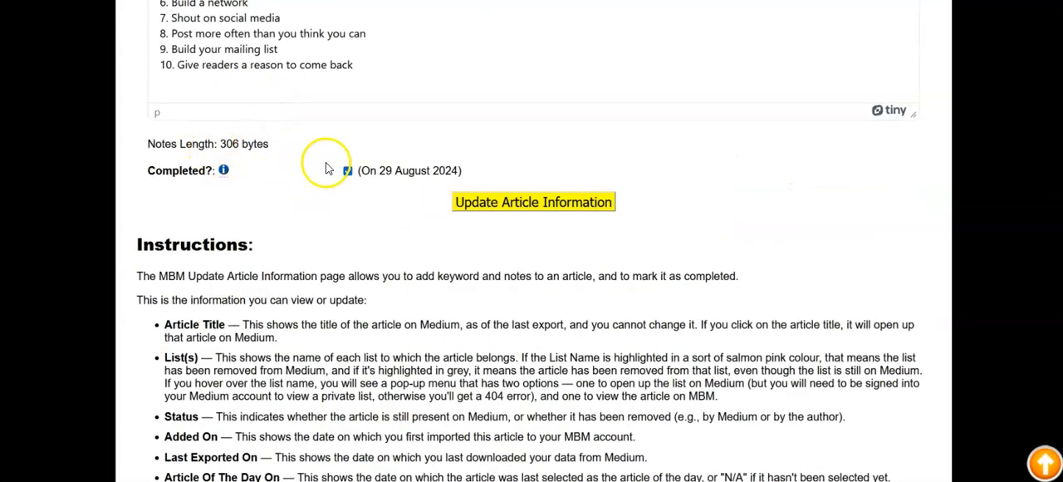
left_click(347, 170)
left_click(513, 203)
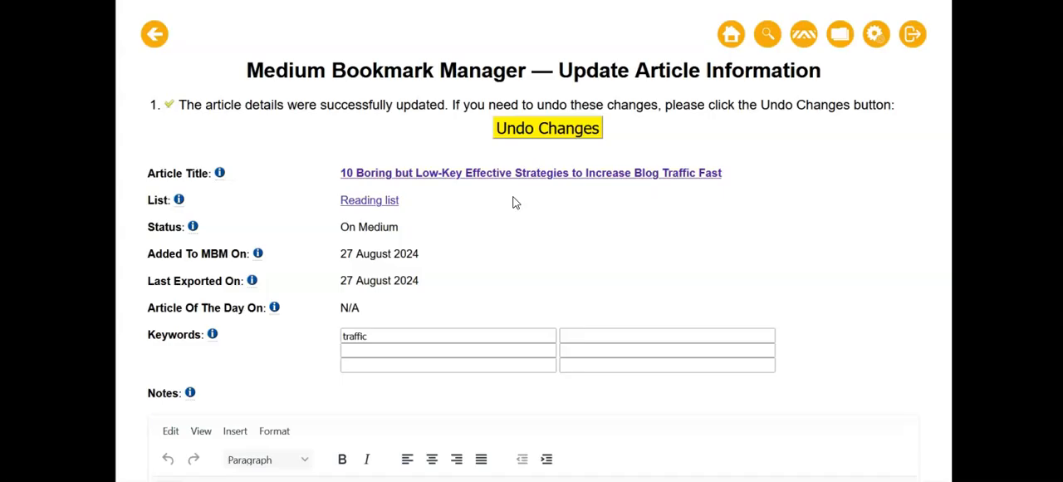
Copy the whole list of ten strategies from the Notes, paste it into a new blank Word document, and return to the article's Notes.
scroll(411, 223, "down", 5)
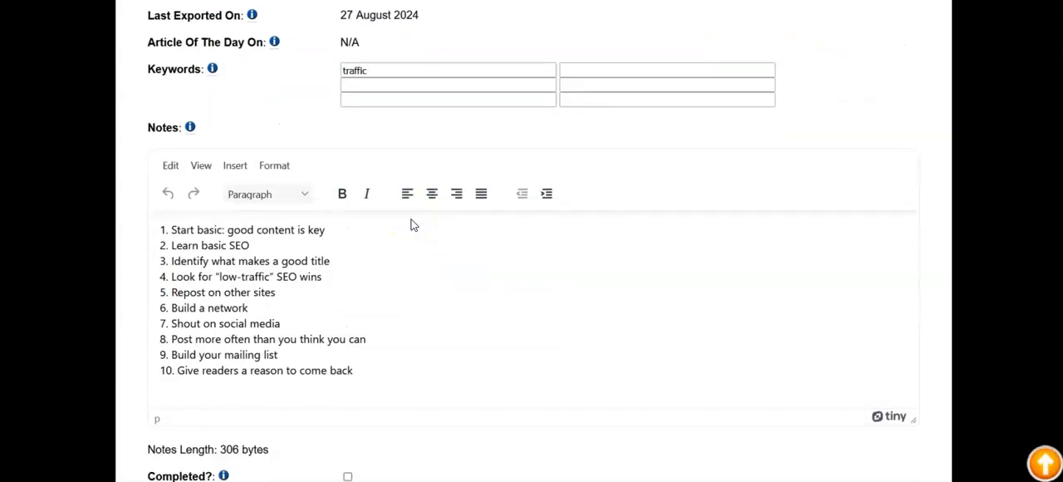
scroll(410, 222, "down", 4)
scroll(410, 225, "up", 5)
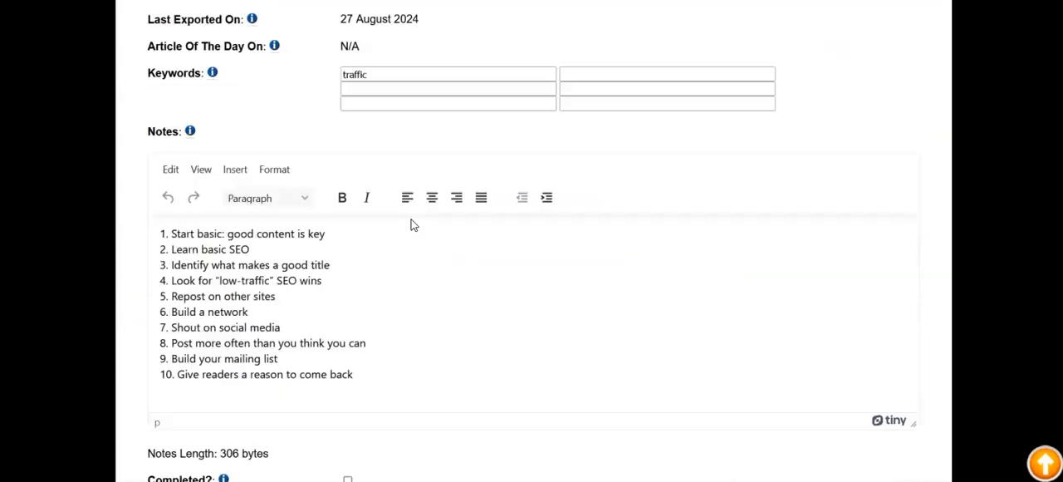
scroll(265, 209, "down", 3)
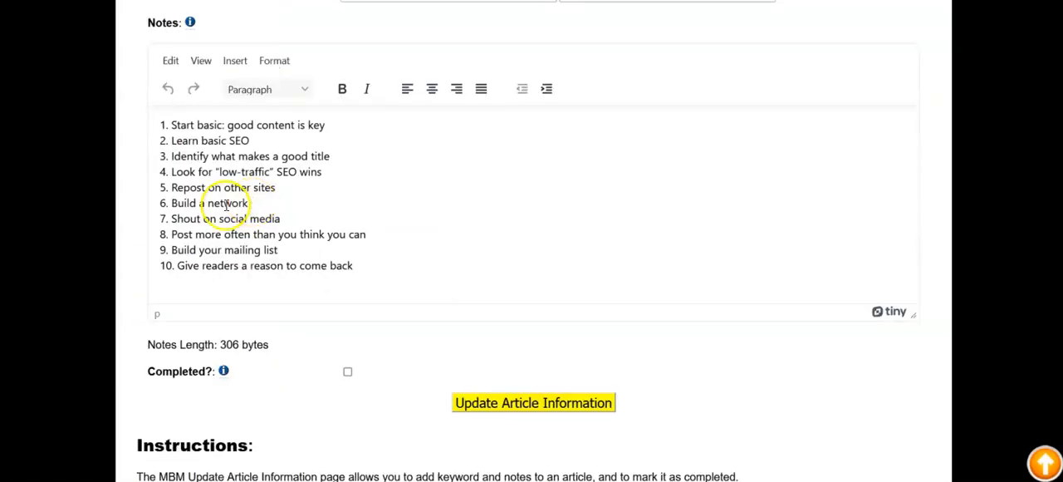
left_click(225, 204)
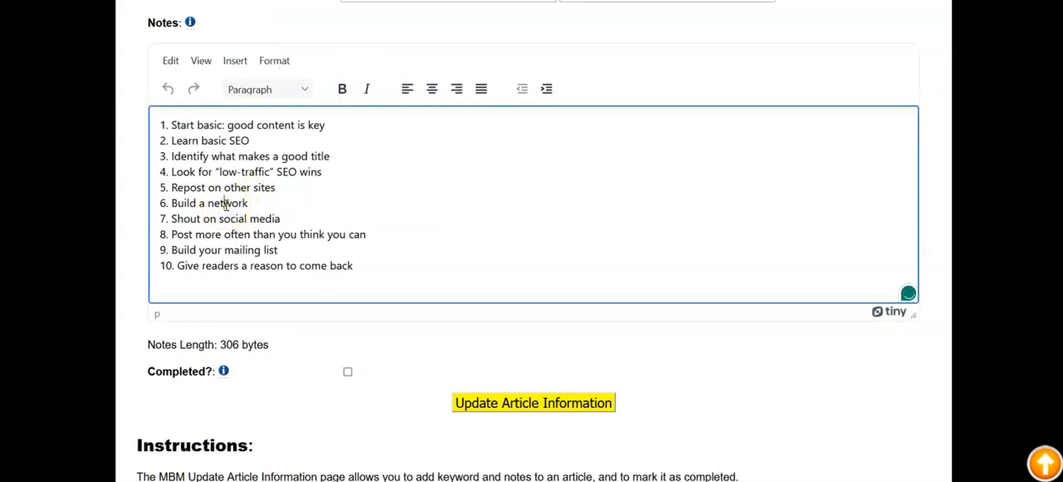
key("ctrl+a")
key("ctrl+c")
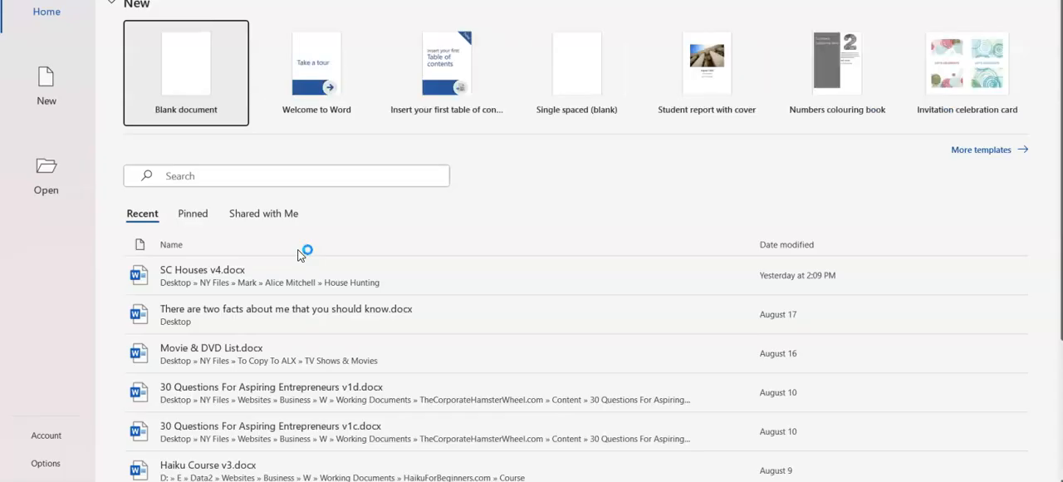
left_click(190, 54)
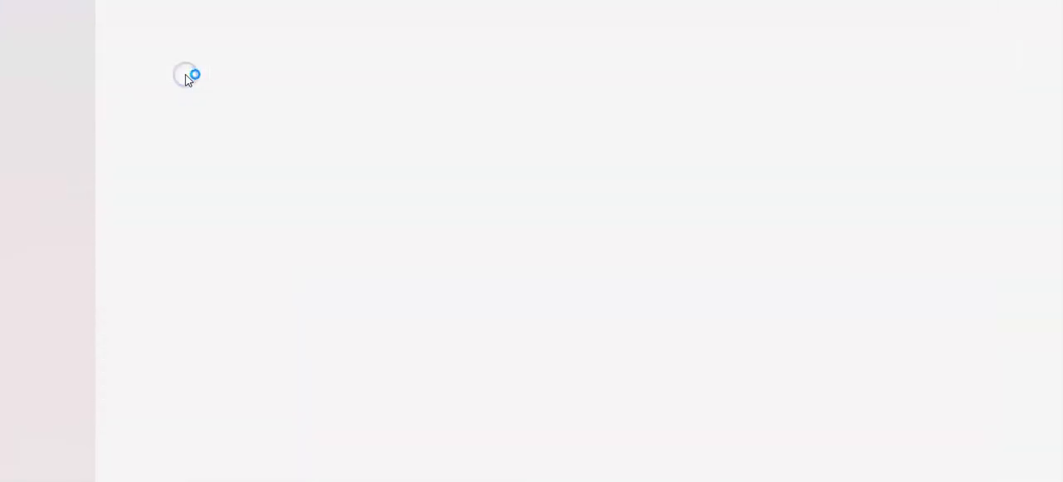
key("ctrl+v")
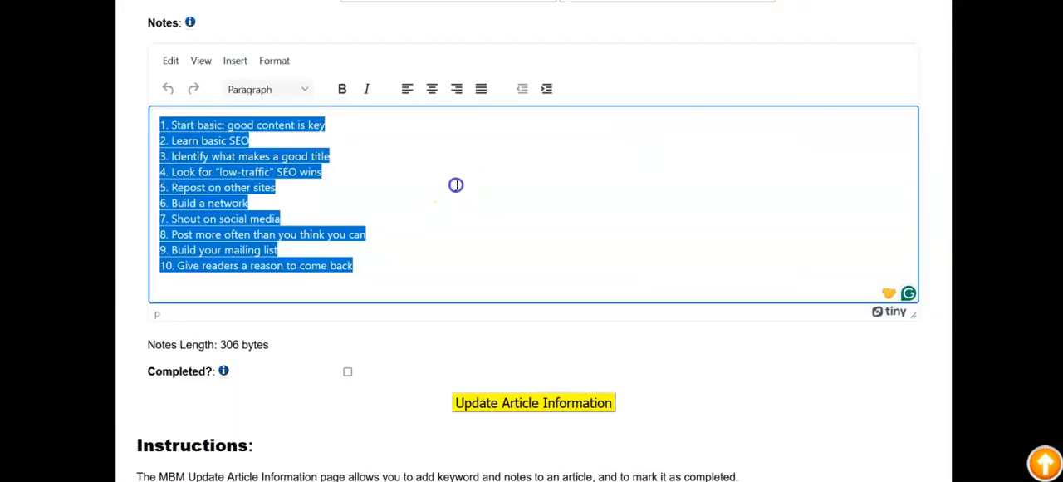
left_click(455, 184)
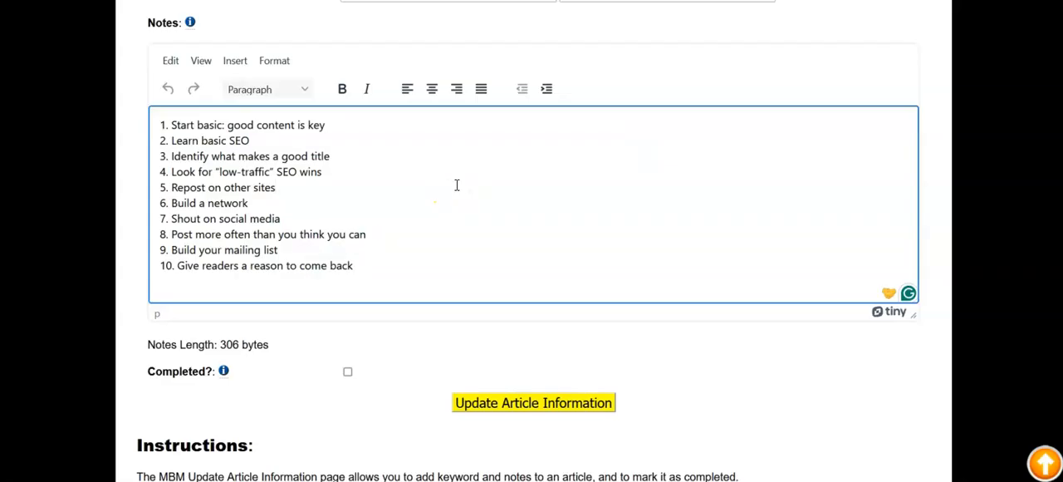
left_click(373, 158)
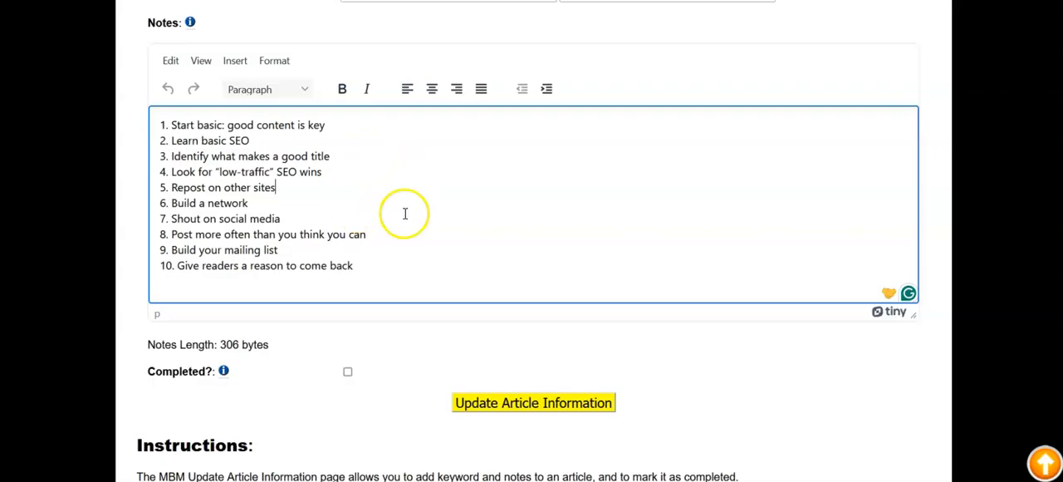
Review the Update Article Information page's instructions on each field, including Keywords, Notes, Completed, and undoing changes.
scroll(405, 213, "up", 2)
scroll(405, 214, "down", 4)
scroll(405, 214, "down", 5)
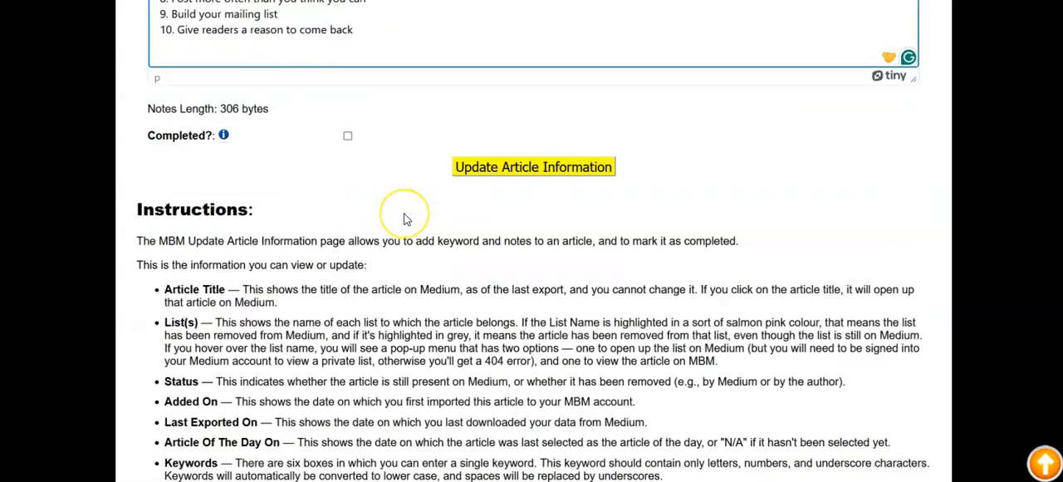
scroll(405, 213, "up", 4)
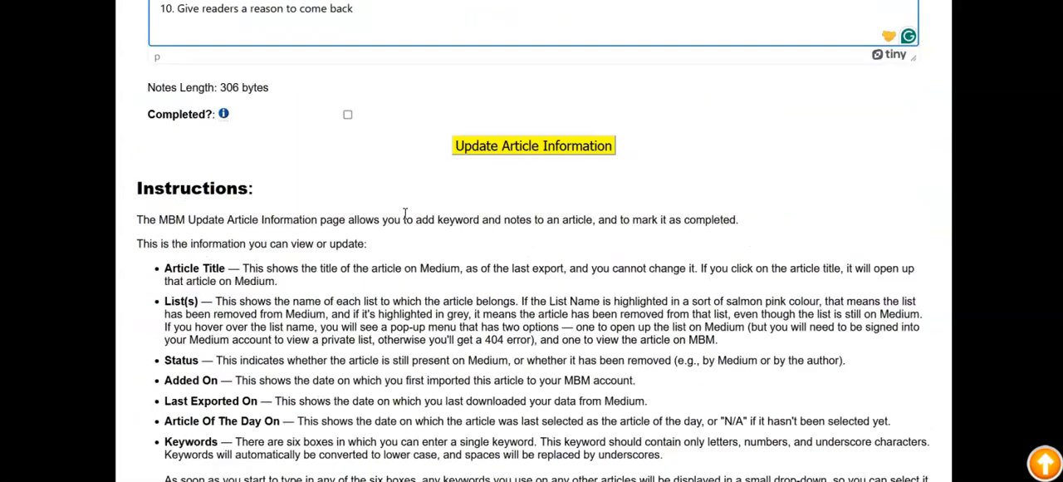
scroll(405, 213, "down", 4)
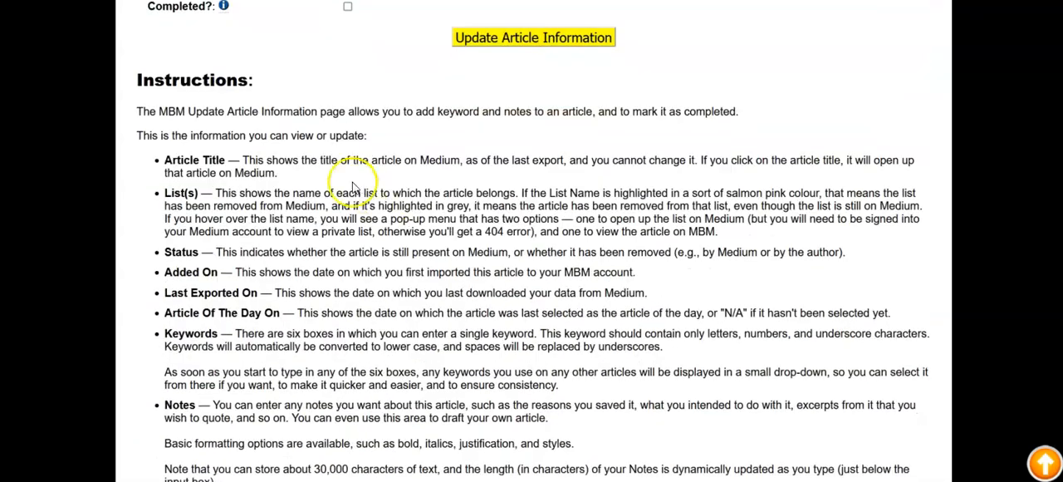
scroll(255, 158, "down", 2)
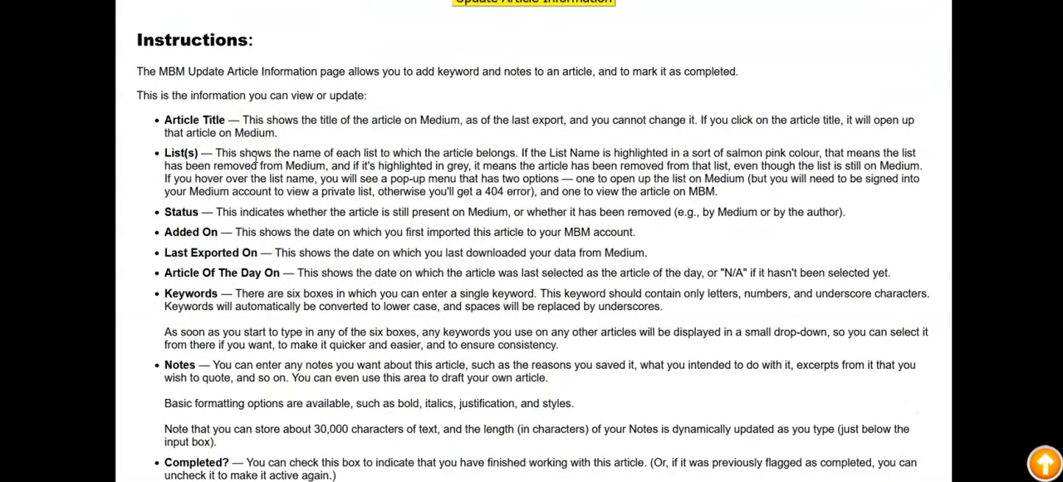
scroll(255, 162, "up", 3)
scroll(257, 155, "down", 9)
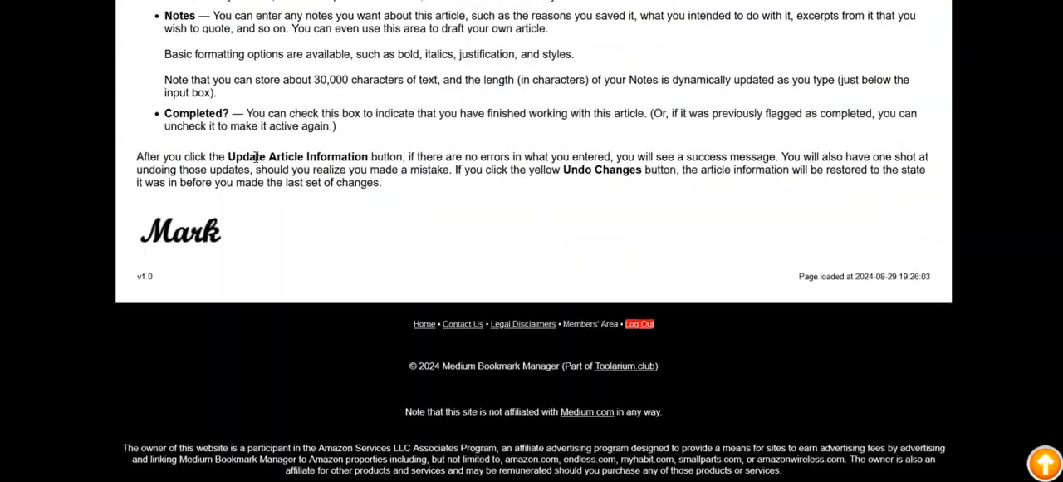
scroll(257, 155, "up", 15)
scroll(255, 163, "down", 1)
scroll(256, 162, "up", 1)
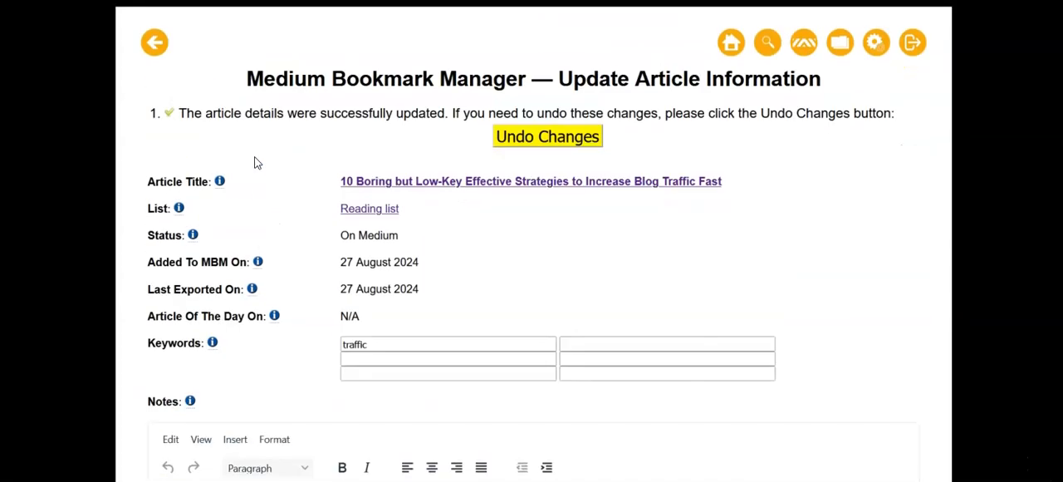